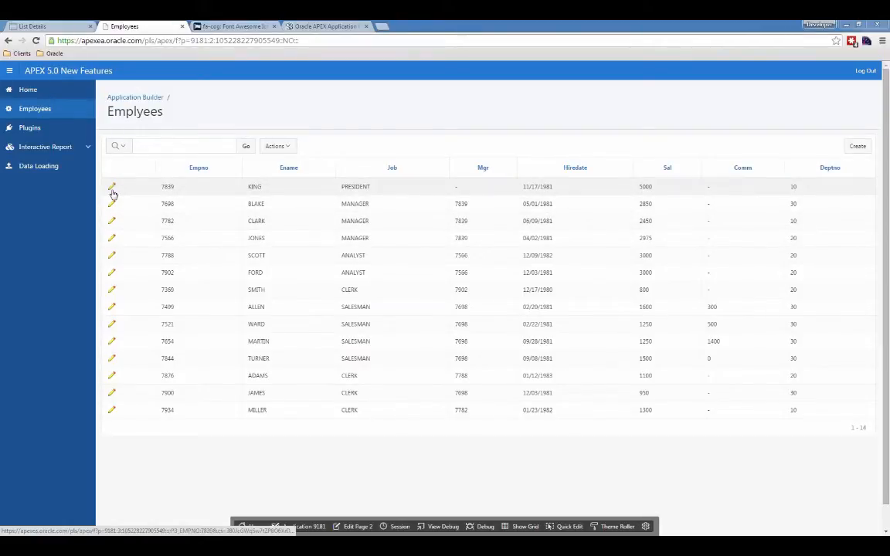
View the first employee's details page from the Employees report, return to the report, and reopen the same record.
{"action": "left_click", "coordinate": [112, 190]}
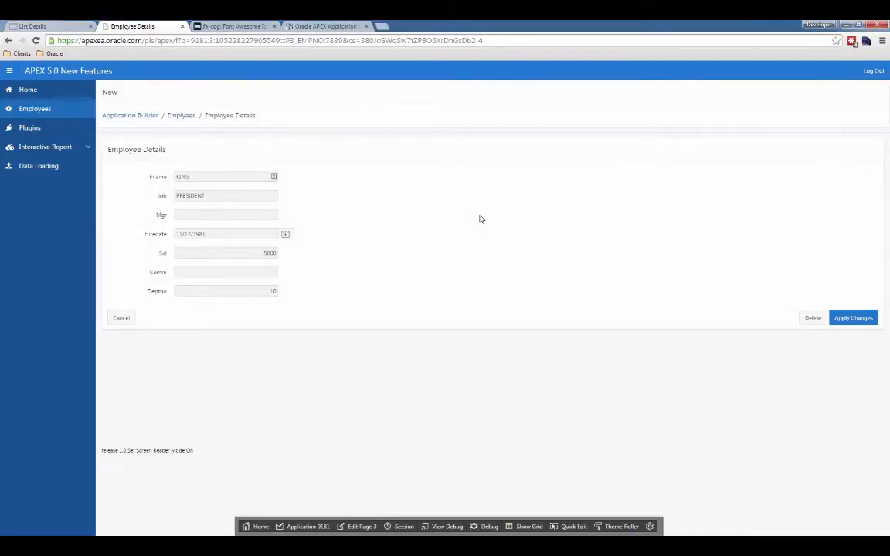
{"action": "left_click", "coordinate": [123, 319]}
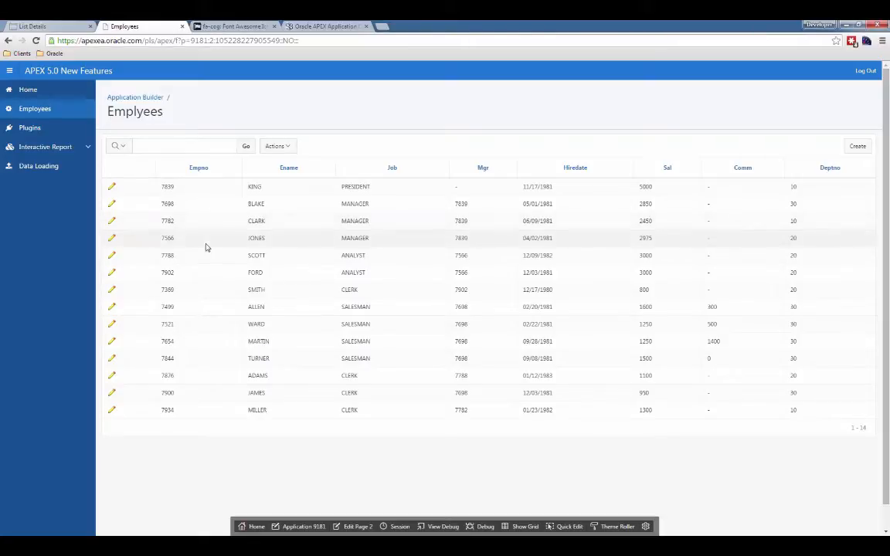
{"action": "left_click", "coordinate": [112, 188]}
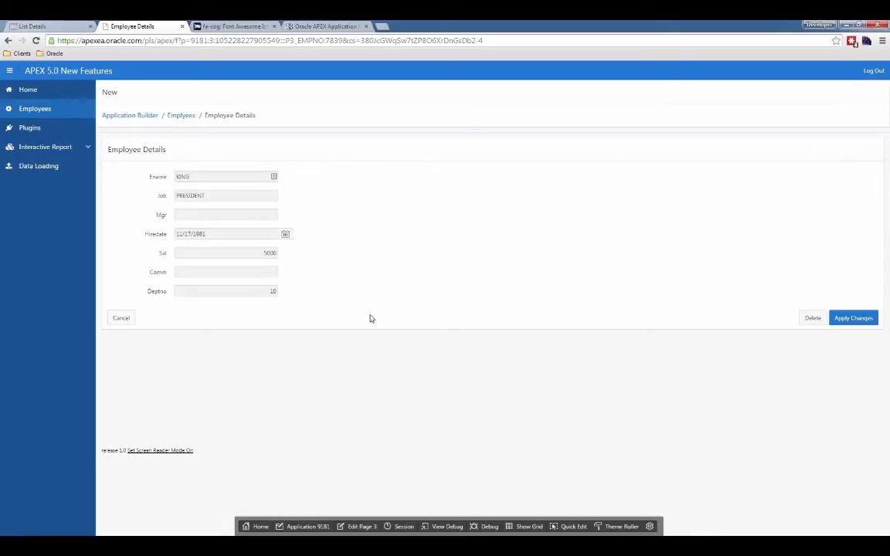
Open page 3 (Employee Details) in Page Designer with all page properties shown and the property editor widened.
{"action": "left_click", "coordinate": [362, 528]}
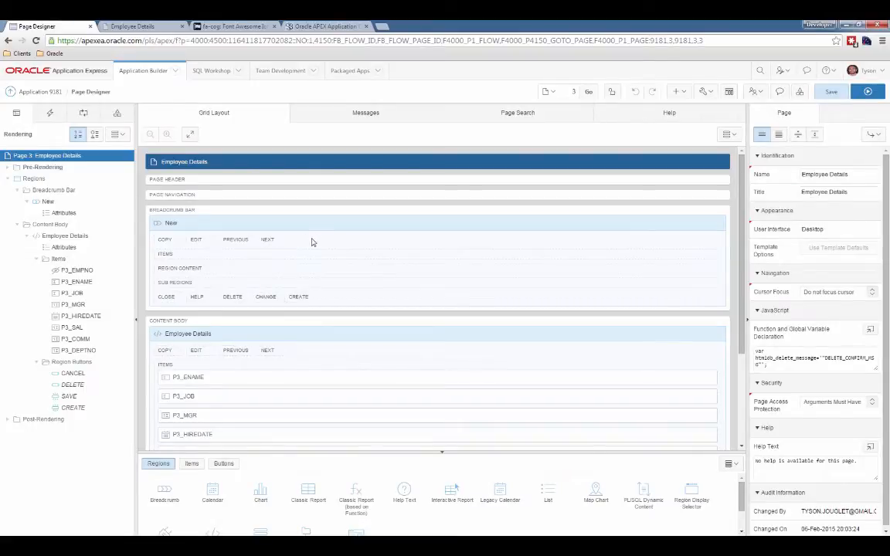
{"action": "left_click", "coordinate": [778, 136]}
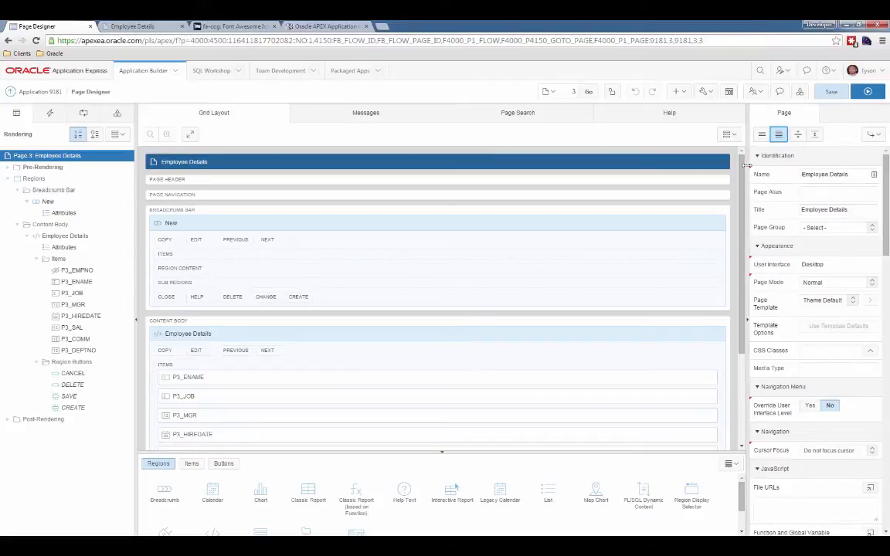
{"action": "left_click_drag", "start_coordinate": [730, 163], "coordinate": [535, 163]}
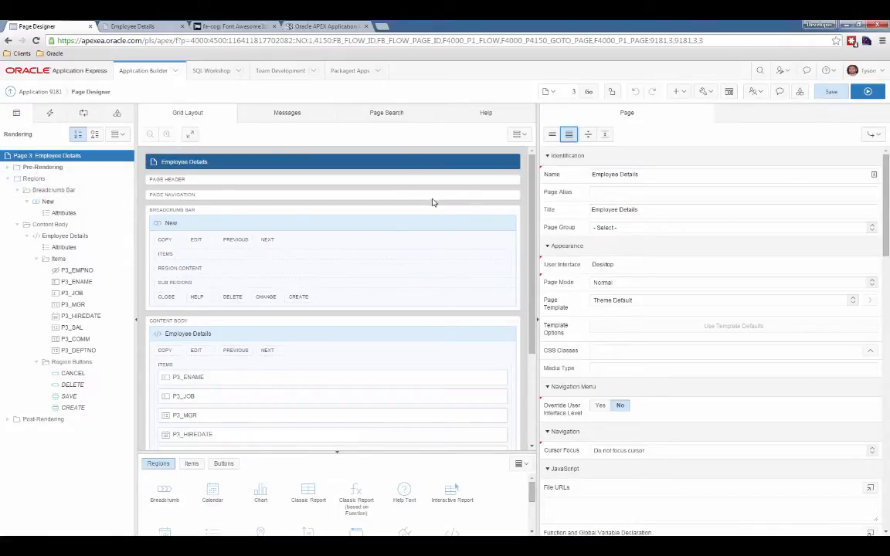
{"action": "left_click_drag", "start_coordinate": [537, 203], "coordinate": [570, 202]}
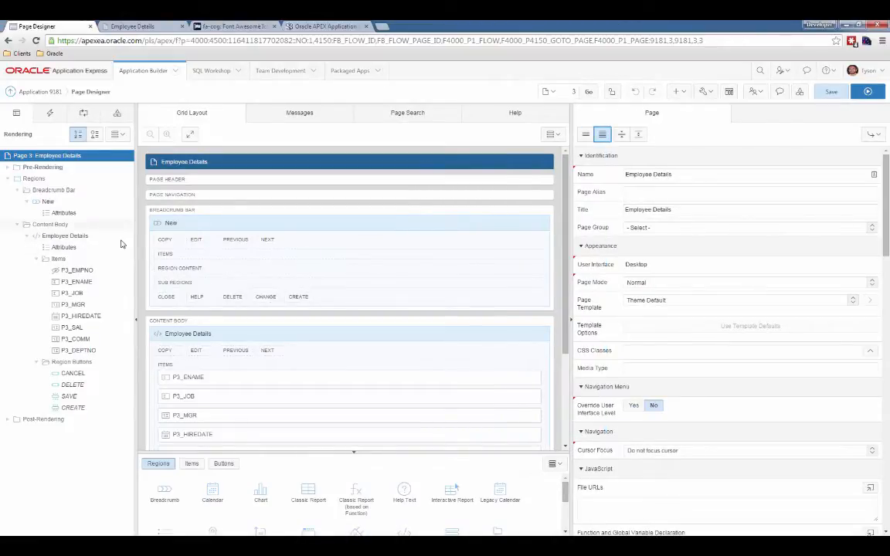
Examine the properties of the breadcrumb region, the Employee Details region and the P3_ENAME item.
{"action": "left_click", "coordinate": [176, 226]}
{"action": "left_click", "coordinate": [218, 333]}
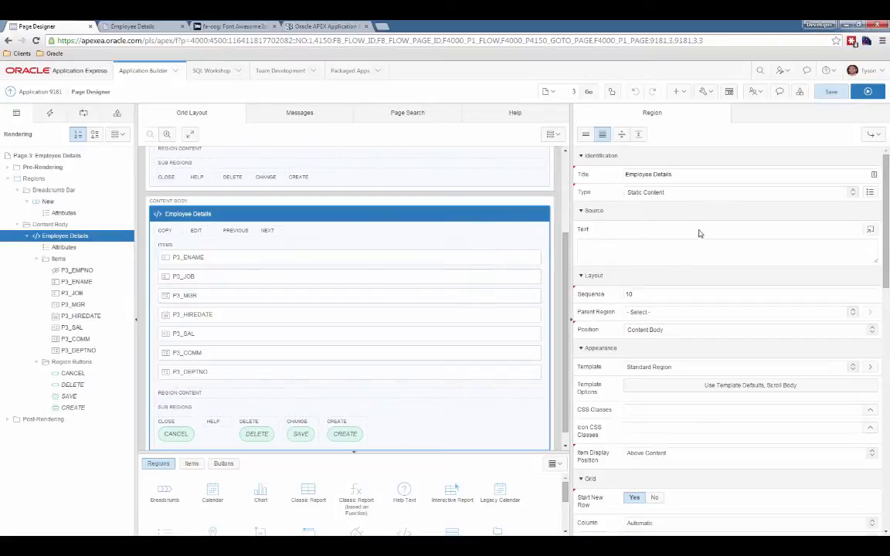
{"action": "scroll", "coordinate": [275, 306], "scroll_direction": "up", "scroll_amount": 1}
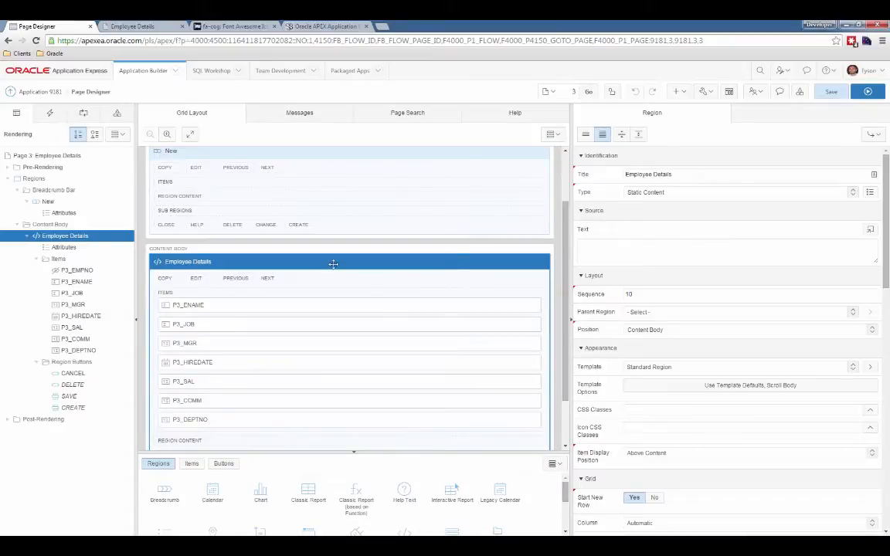
{"action": "left_click", "coordinate": [63, 283]}
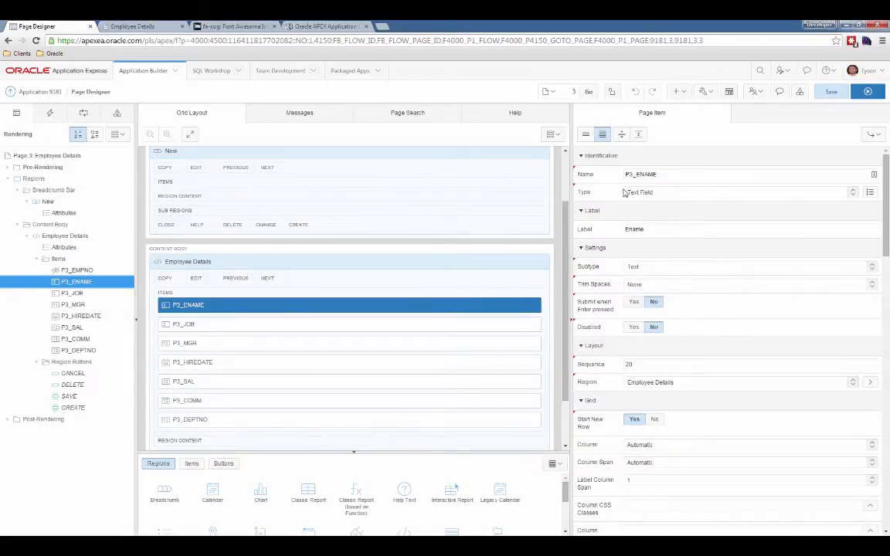
{"action": "scroll", "coordinate": [564, 265], "scroll_direction": "up", "scroll_amount": 3}
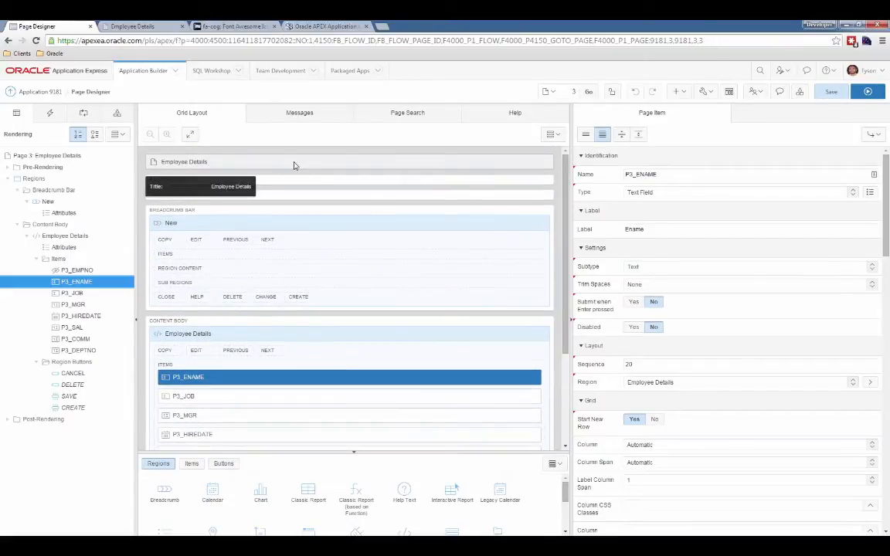
Set the Employee Details page's Page Mode to Modal Dialog and save the page.
{"action": "left_click", "coordinate": [292, 162]}
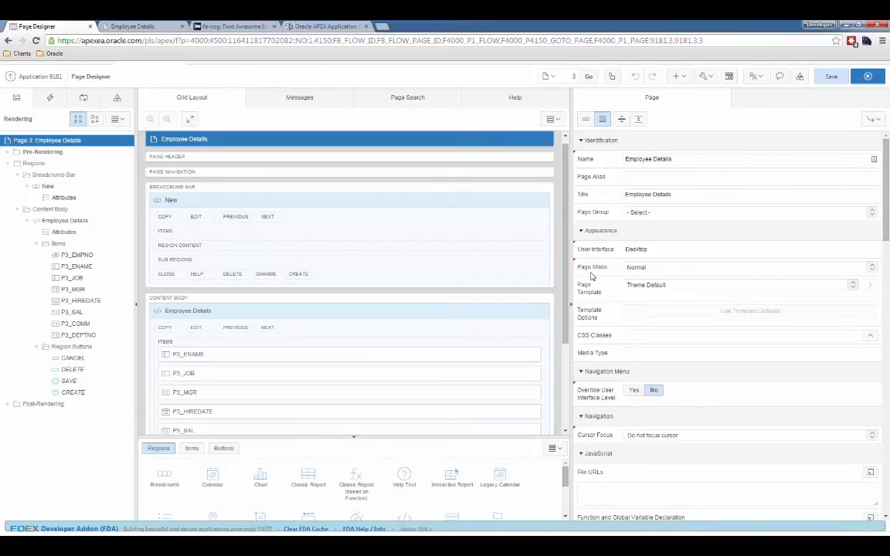
{"action": "left_click", "coordinate": [715, 267]}
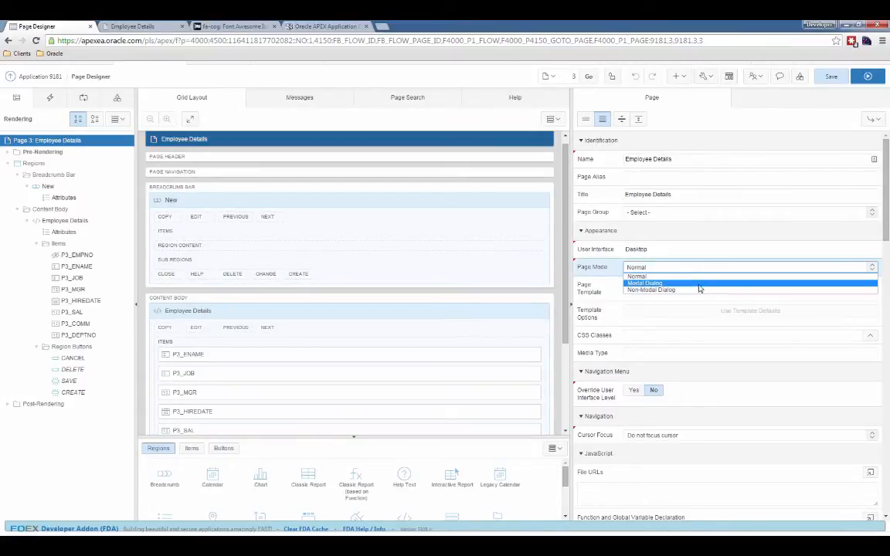
{"action": "left_click", "coordinate": [697, 280]}
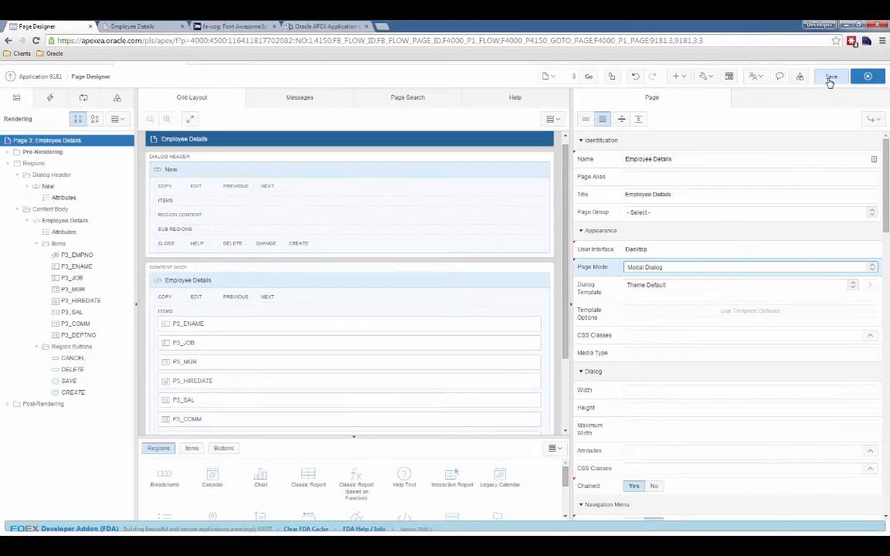
{"action": "left_click", "coordinate": [830, 78]}
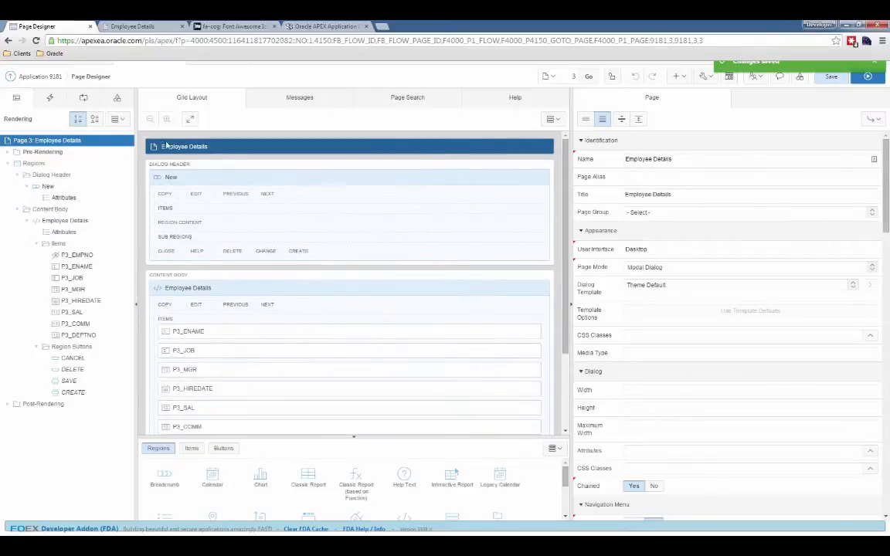
Switch Page Designer to page 2 and run the Employees report page.
{"action": "left_click_drag", "start_coordinate": [566, 79], "coordinate": [583, 78]}
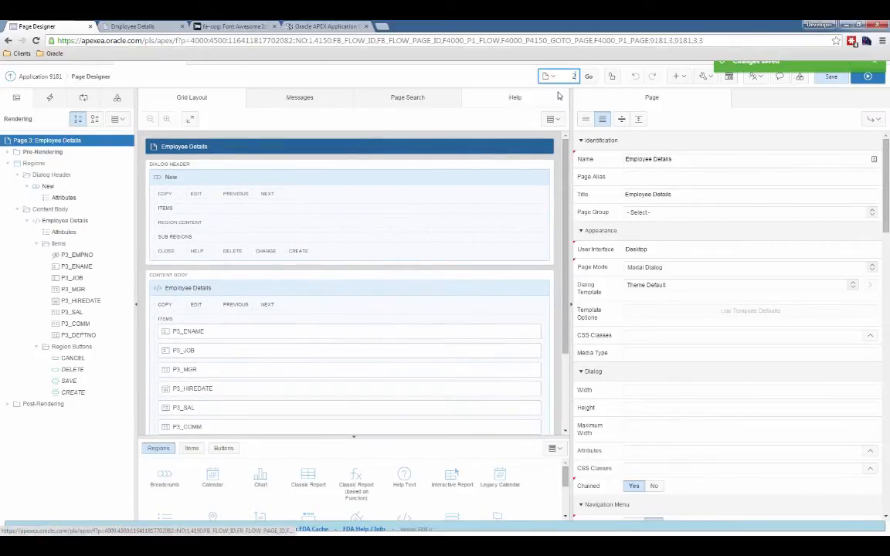
{"action": "type", "text": "2"}
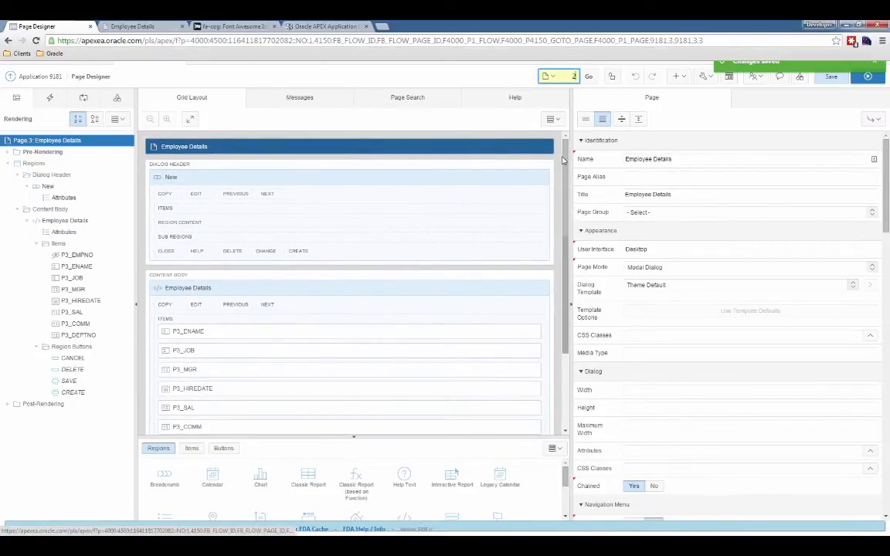
{"action": "left_click", "coordinate": [587, 76]}
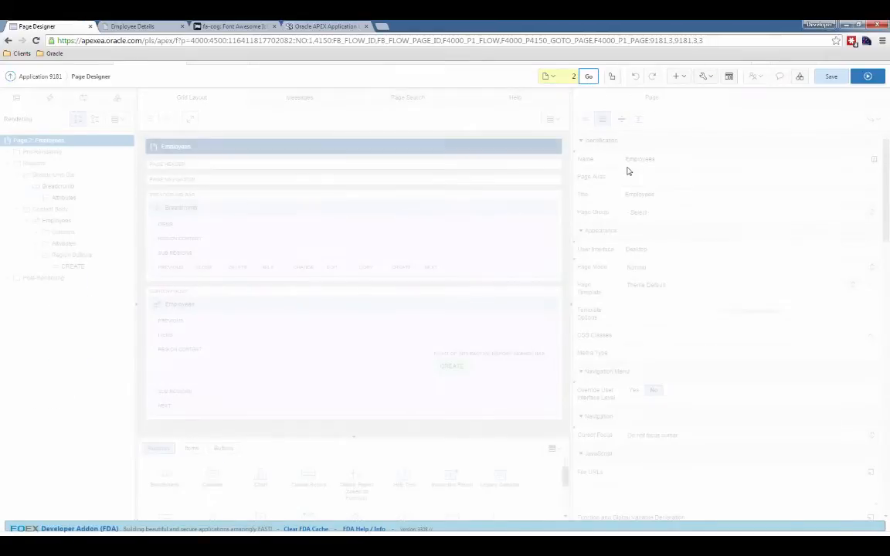
{"action": "left_click", "coordinate": [867, 77]}
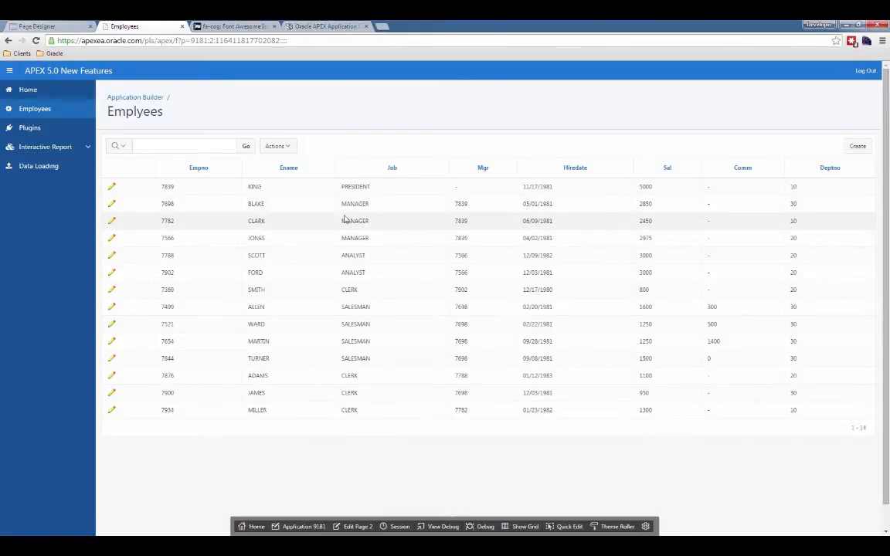
Open the first employee's record in the modal dialog, review its fields down to the action buttons, and cancel it.
{"action": "left_click", "coordinate": [112, 190]}
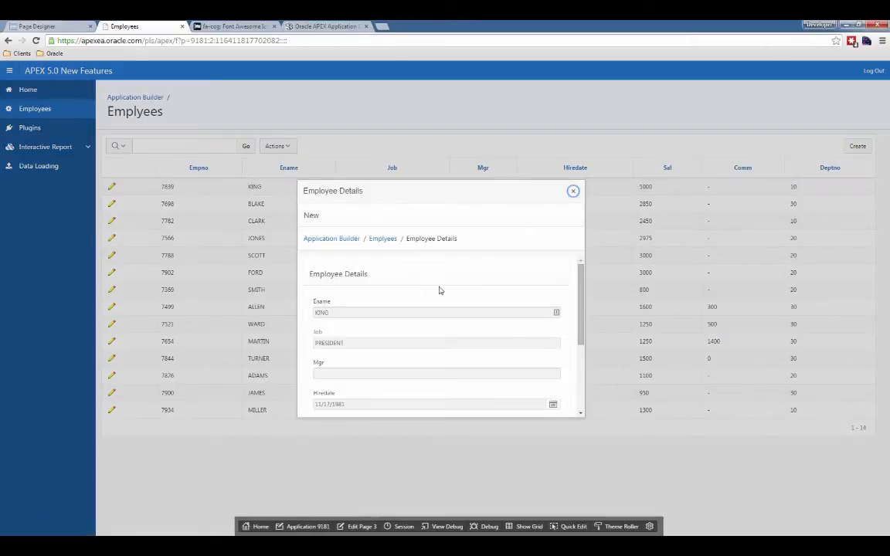
{"action": "mouse_move", "coordinate": [582, 274]}
{"action": "left_mouse_down"}
{"action": "mouse_move", "coordinate": [584, 290]}
{"action": "mouse_move", "coordinate": [583, 268]}
{"action": "left_mouse_up"}
{"action": "left_click_drag", "start_coordinate": [580, 276], "coordinate": [588, 352]}
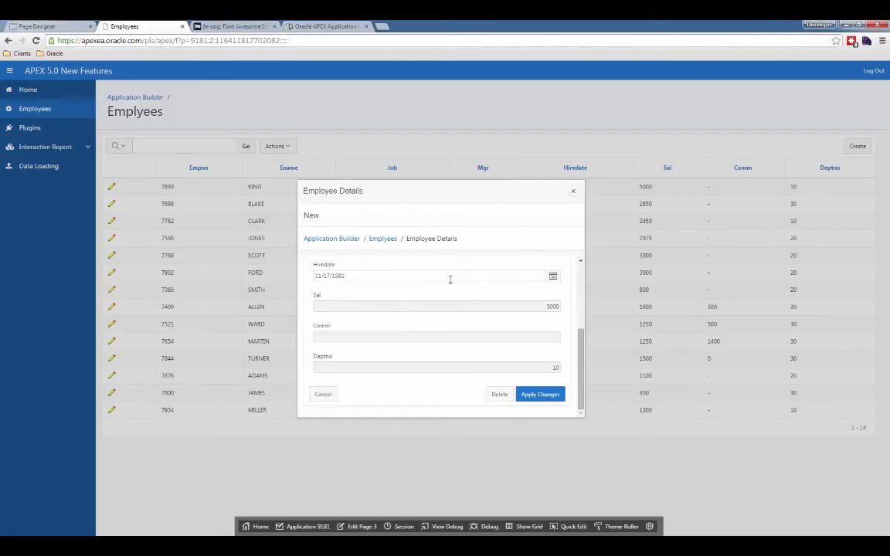
{"action": "left_click", "coordinate": [323, 393]}
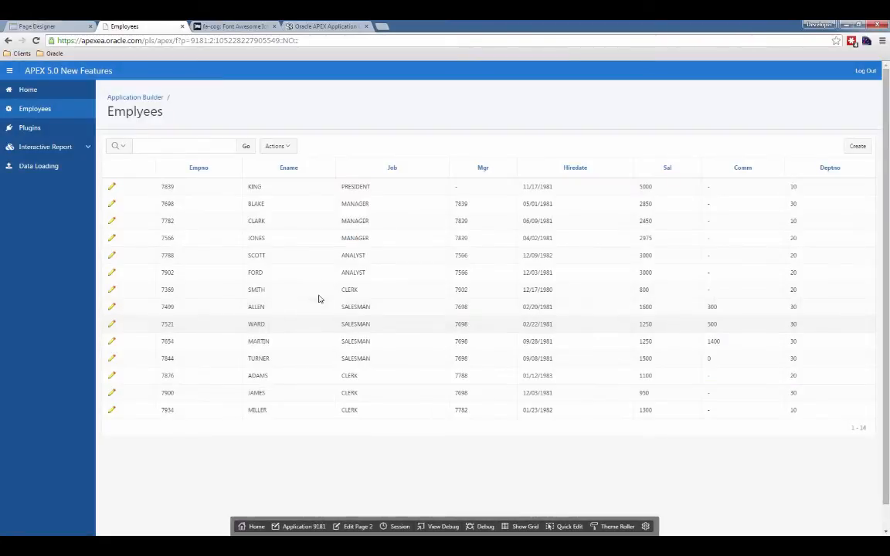
Reopen and close the first employee's dialog, and open it once more to check its lower fields and buttons.
{"action": "left_click", "coordinate": [112, 188]}
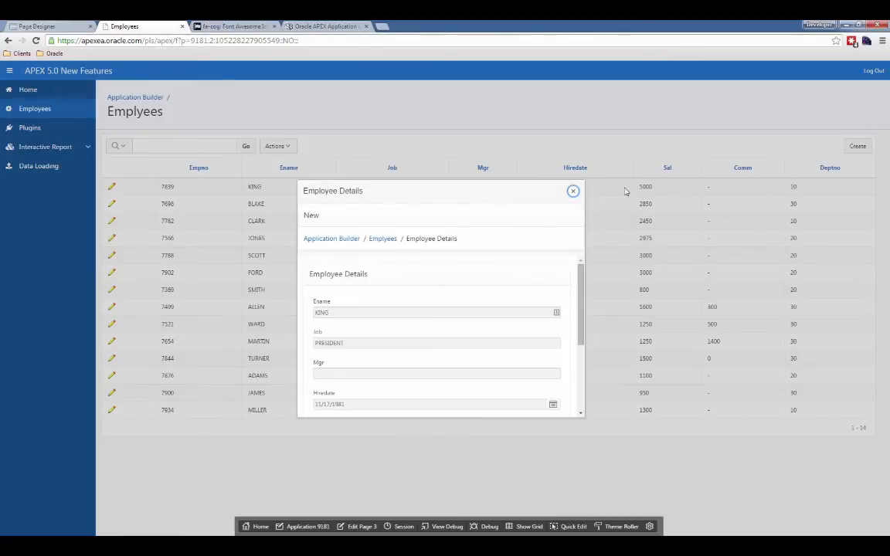
{"action": "left_click", "coordinate": [573, 190]}
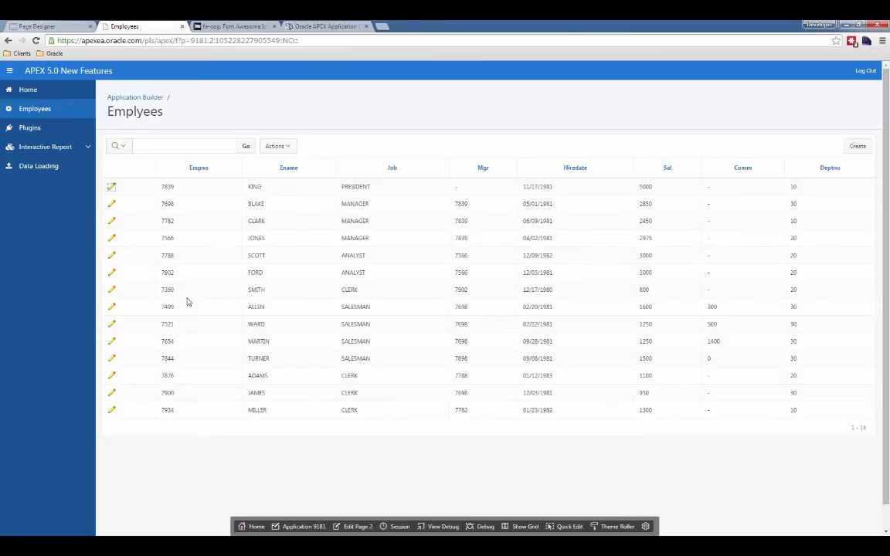
{"action": "left_click", "coordinate": [111, 187]}
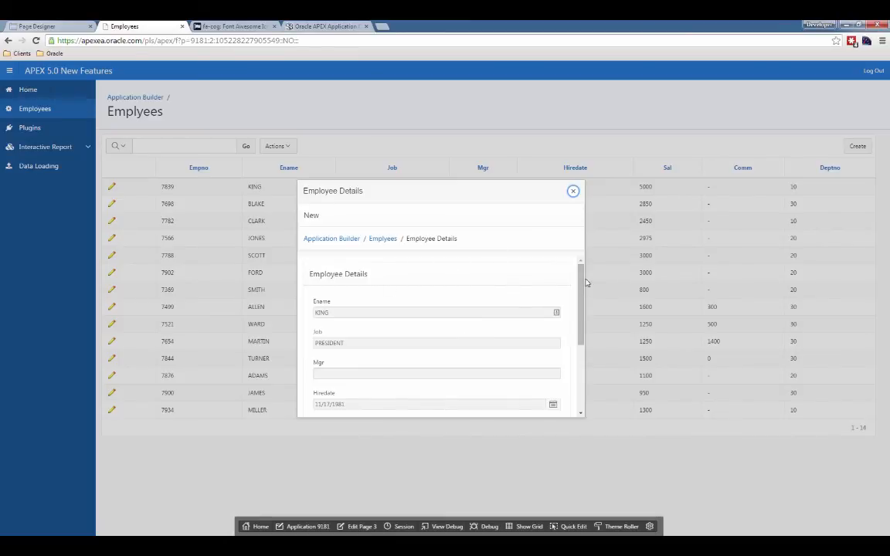
{"action": "left_click_drag", "start_coordinate": [585, 283], "coordinate": [585, 340]}
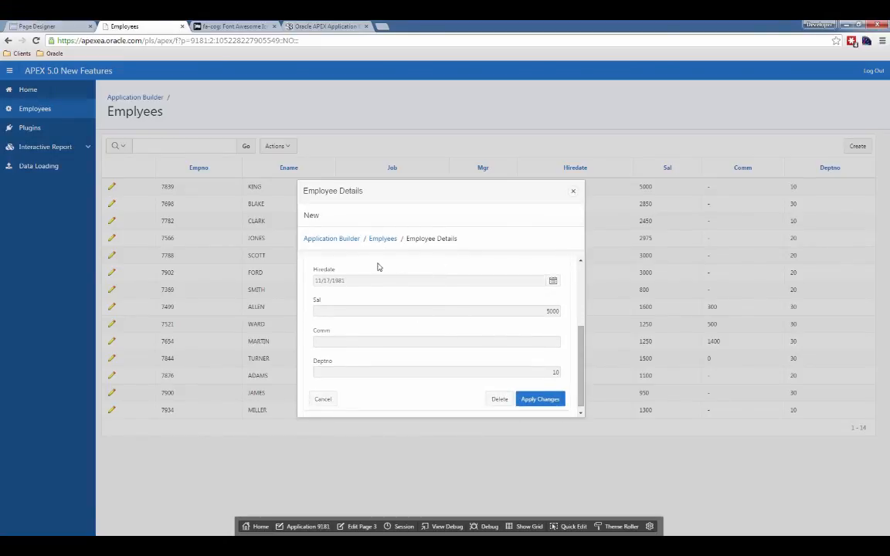
Return to page 3 in Page Designer and widen the layout area around the Employee Details region.
{"action": "left_click", "coordinate": [366, 525]}
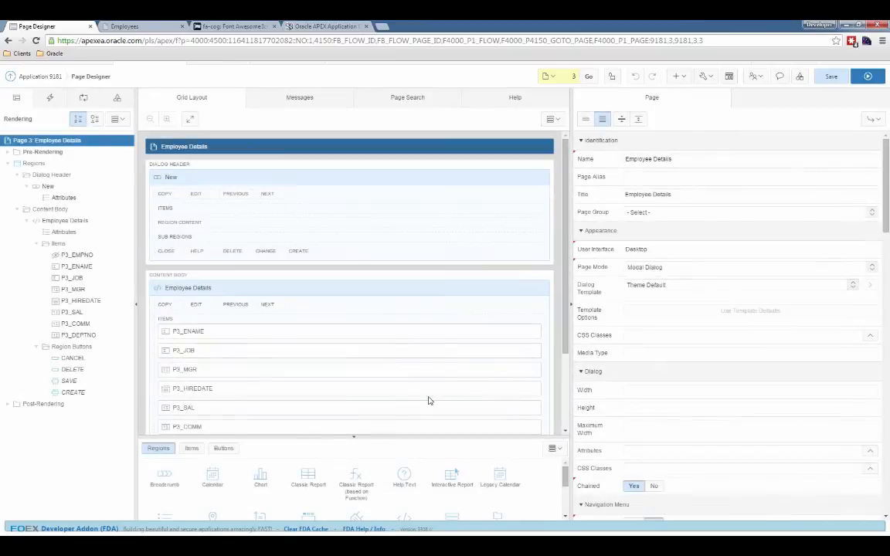
{"action": "scroll", "coordinate": [359, 336], "scroll_direction": "down", "scroll_amount": 1}
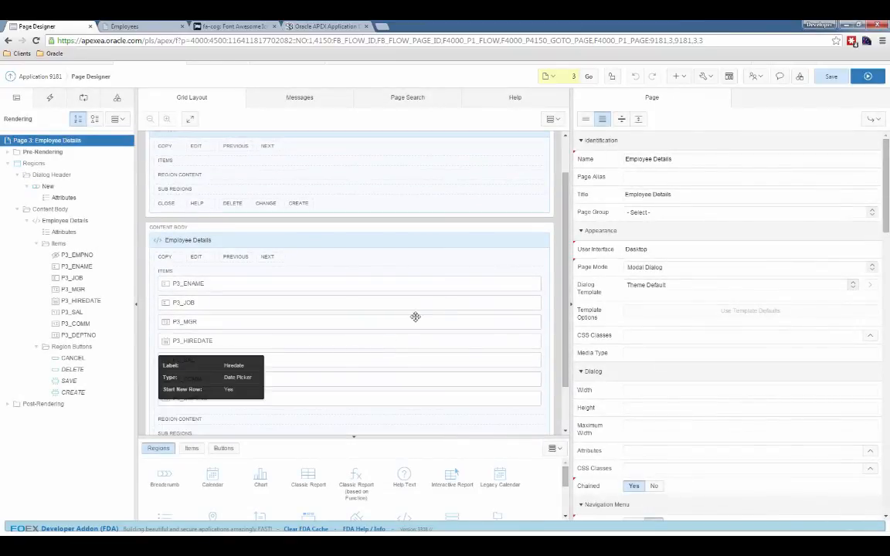
{"action": "left_click_drag", "start_coordinate": [571, 249], "coordinate": [600, 249]}
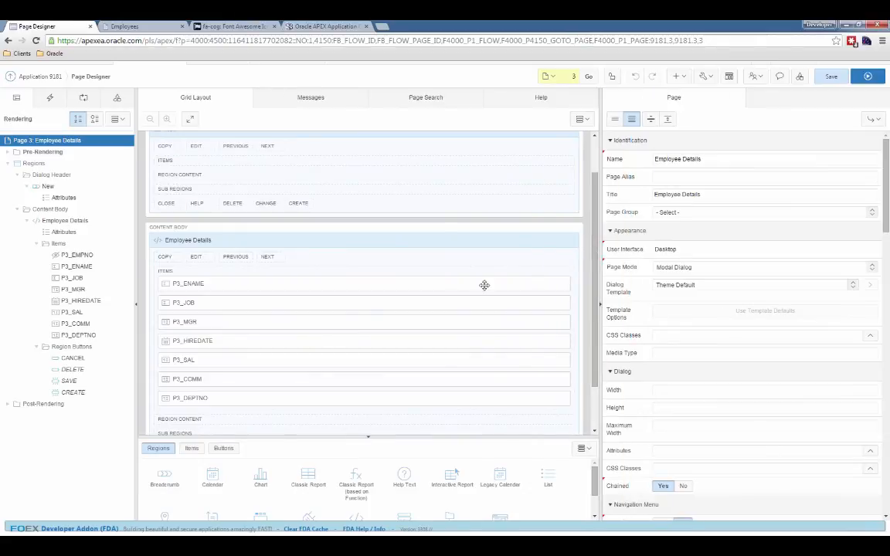